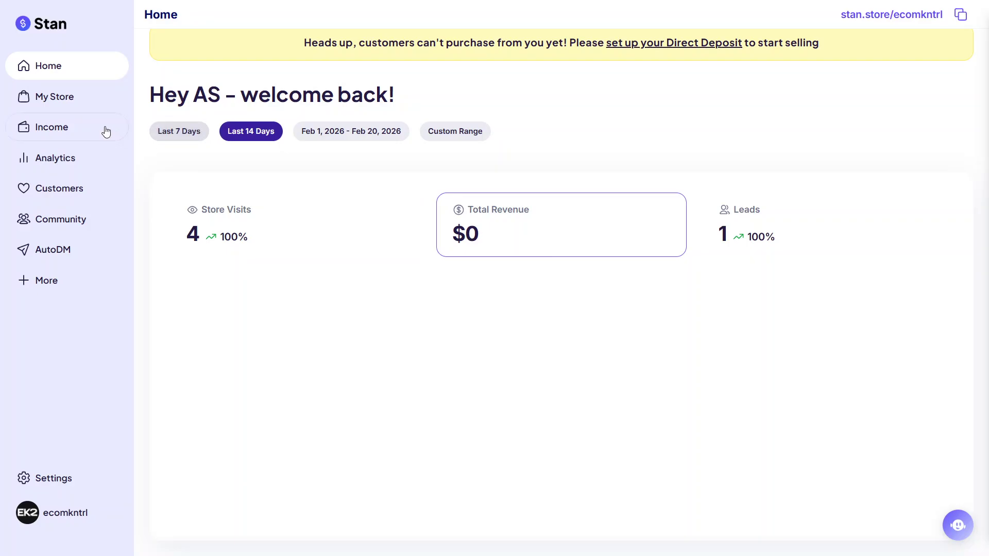
- Add a new eCourse product to the store
{"action": "left_click", "coordinate": [81, 96]}
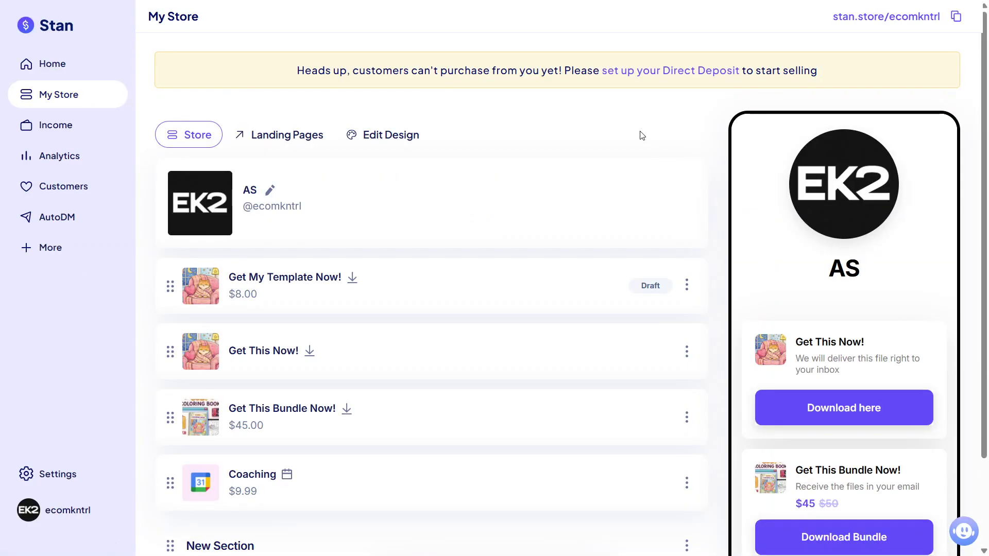
{"action": "scroll", "coordinate": [642, 135], "scroll_direction": "down", "scroll_amount": 2}
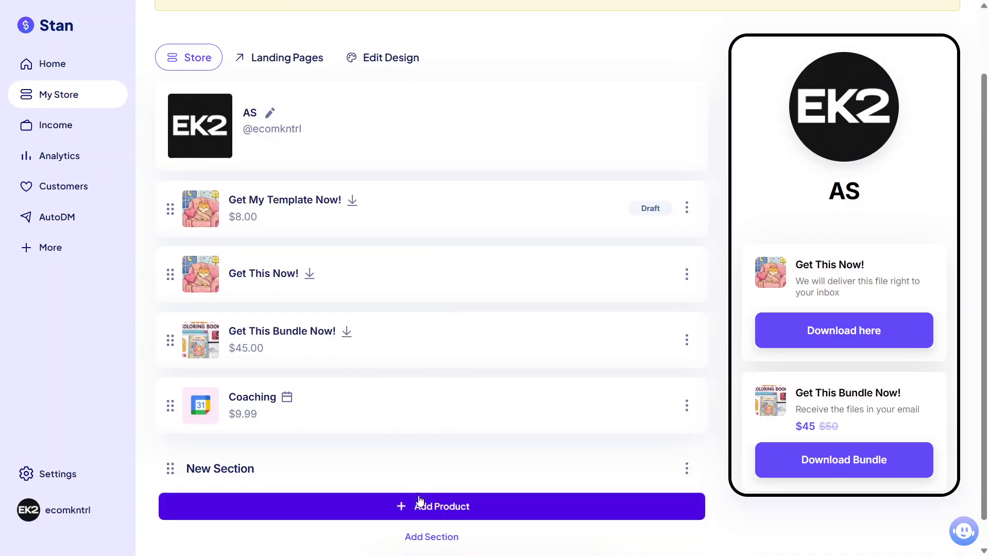
{"action": "left_click", "coordinate": [448, 508]}
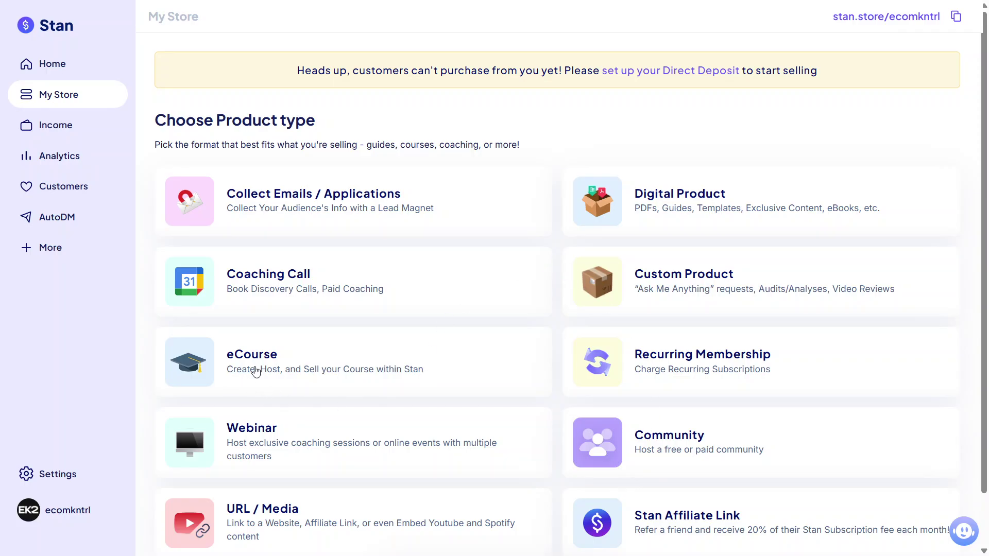
{"action": "left_click", "coordinate": [272, 370]}
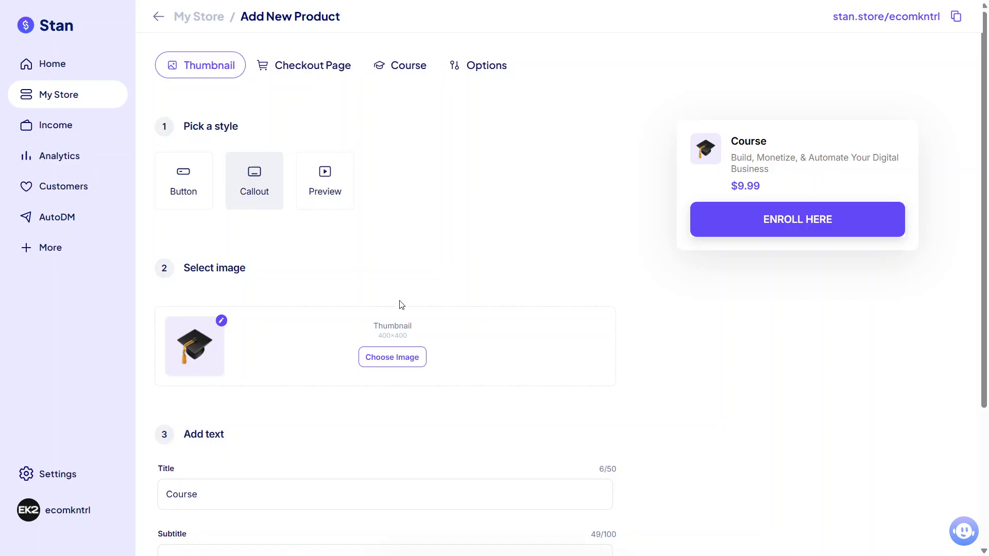
- Review the course thumbnail's image choices, title, subtitle and button text, and continue to the checkout page settings
{"action": "left_click", "coordinate": [399, 359]}
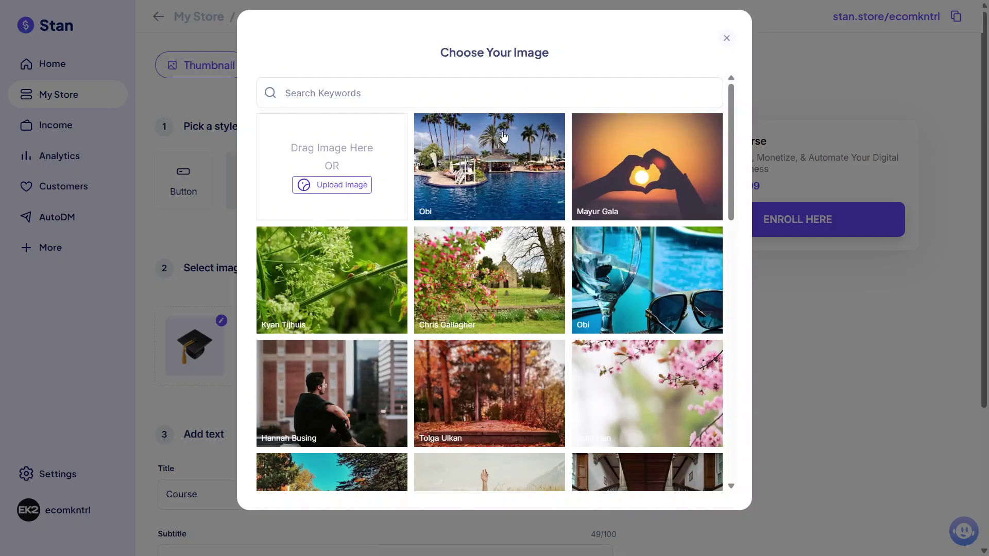
{"action": "left_click", "coordinate": [727, 39]}
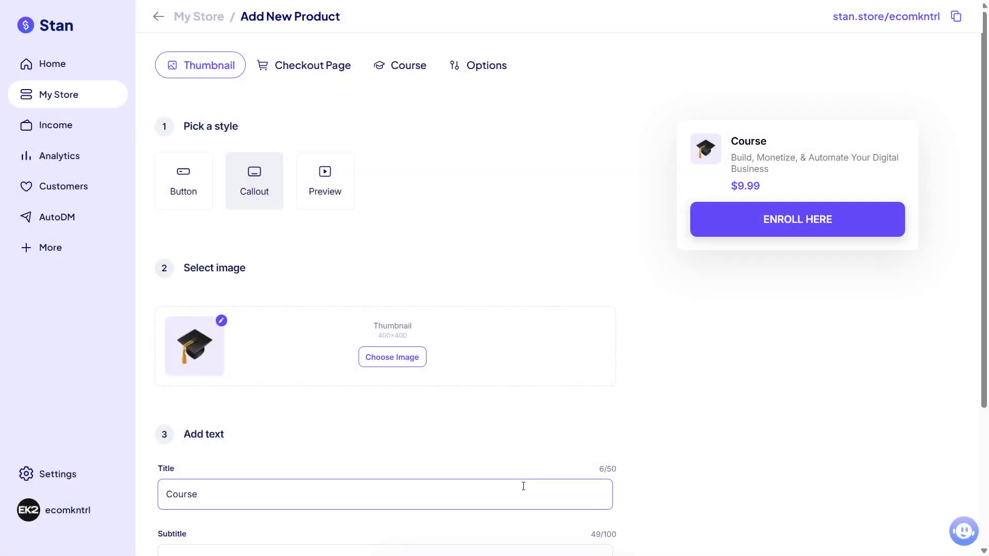
{"action": "triple_click", "coordinate": [523, 486]}
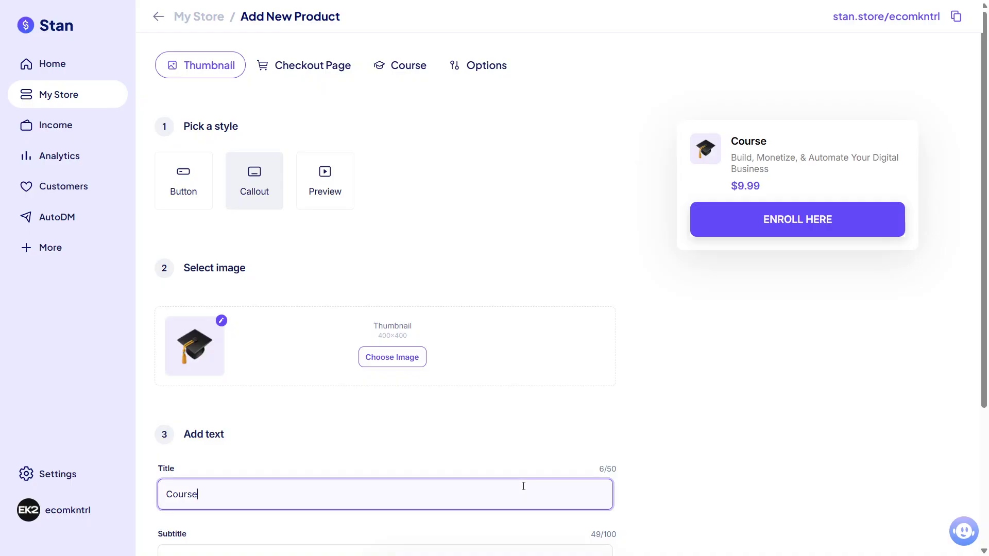
{"action": "left_click", "coordinate": [676, 506]}
{"action": "scroll", "coordinate": [676, 506], "scroll_direction": "down", "scroll_amount": 1}
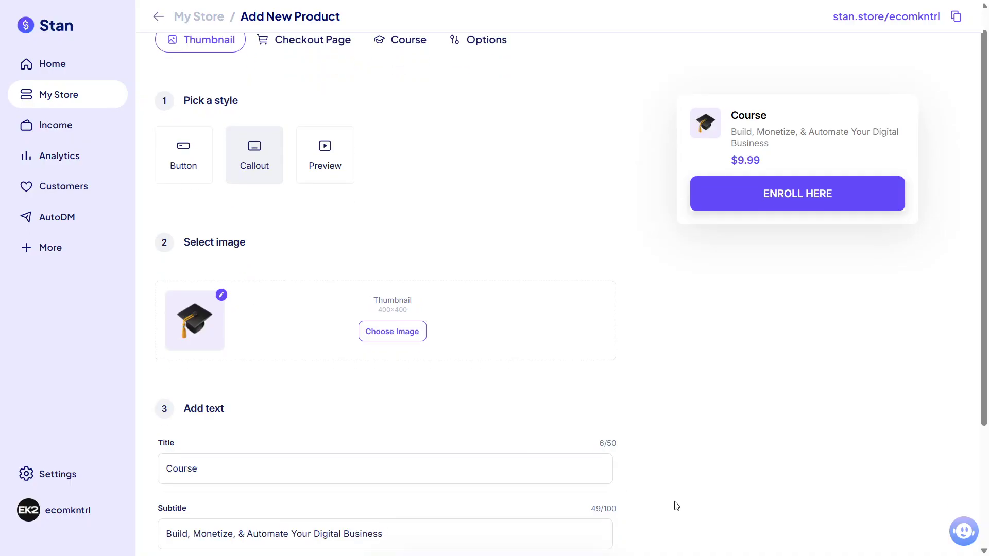
{"action": "scroll", "coordinate": [676, 505], "scroll_direction": "down", "scroll_amount": 3}
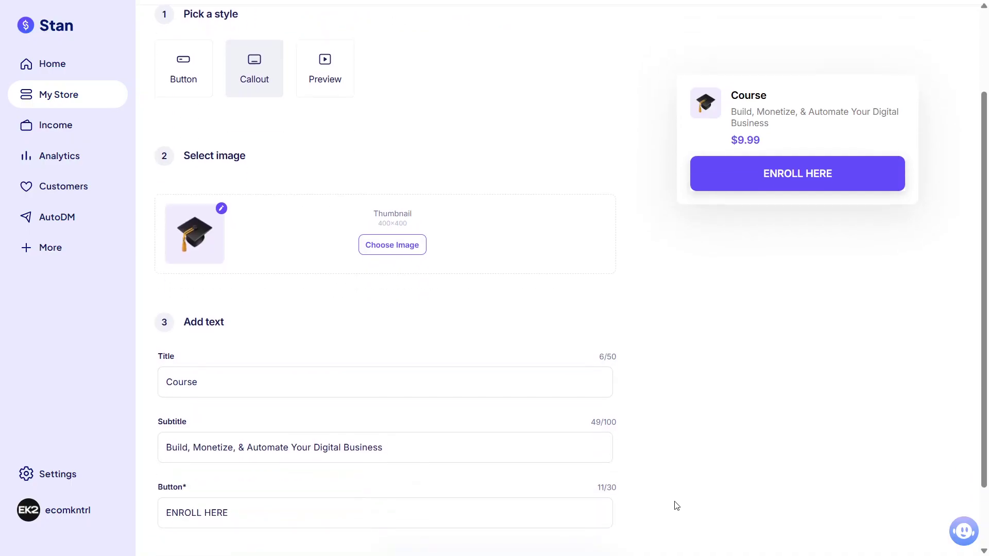
{"action": "triple_click", "coordinate": [515, 369]}
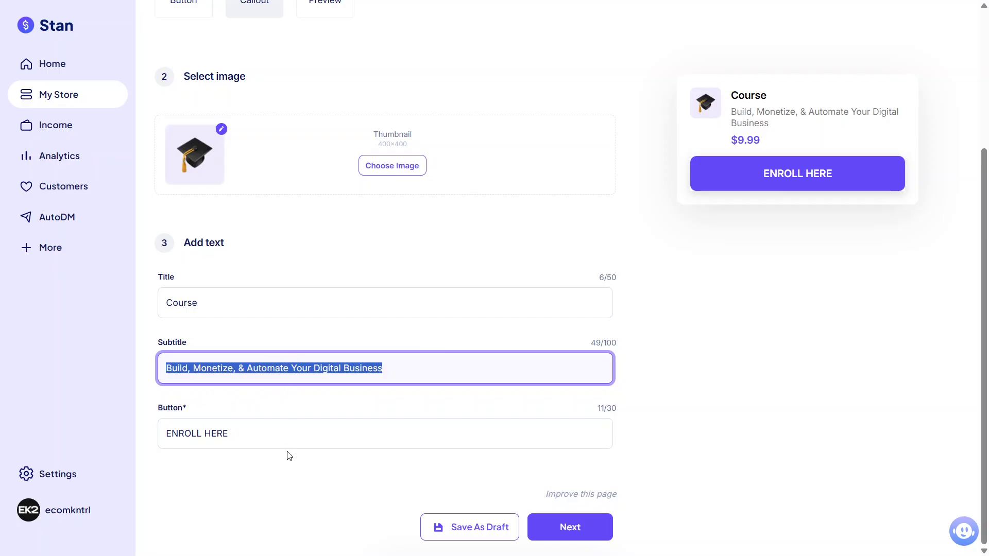
{"action": "triple_click", "coordinate": [278, 440]}
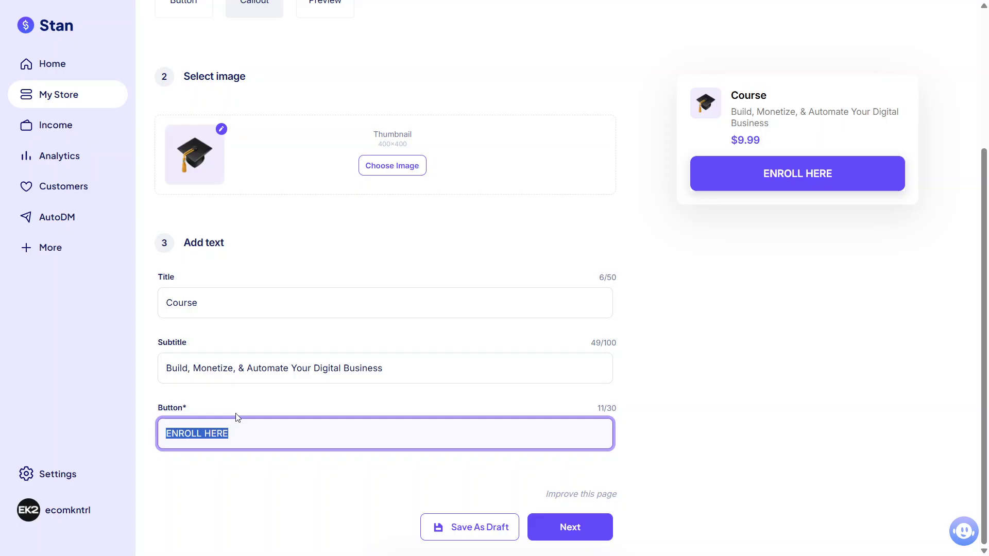
{"action": "left_click", "coordinate": [601, 539]}
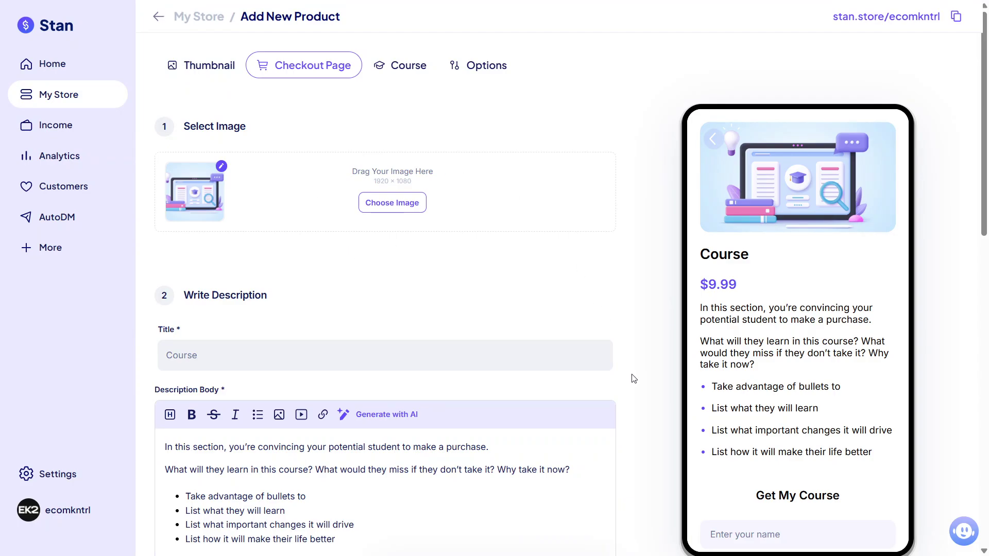
- Look over the checkout page's description body, bottom title and call-to-action button text
{"action": "scroll", "coordinate": [634, 379], "scroll_direction": "down", "scroll_amount": 4}
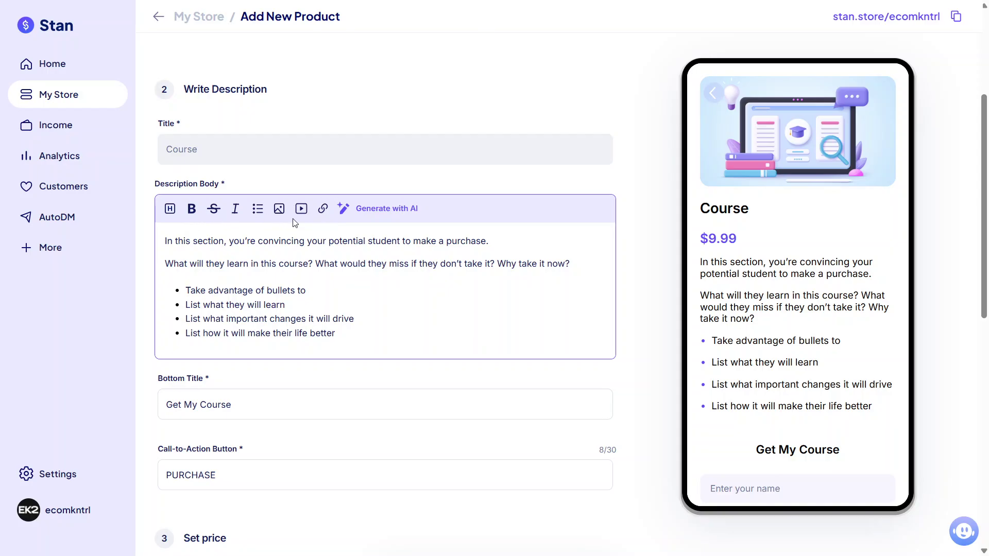
{"action": "left_click", "coordinate": [377, 402]}
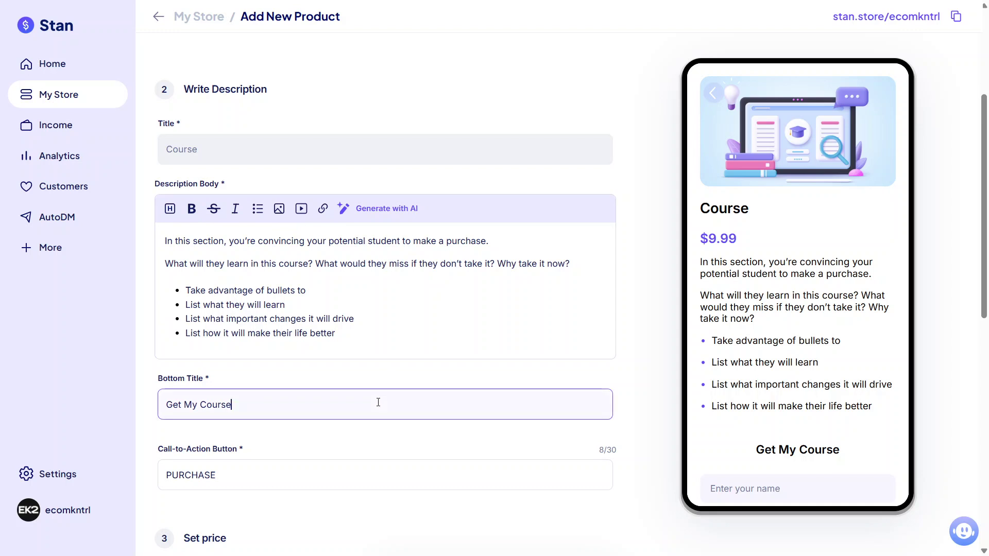
{"action": "key", "text": "ctrl+shift+Left"}
{"action": "key", "text": "ctrl+shift+Left"}
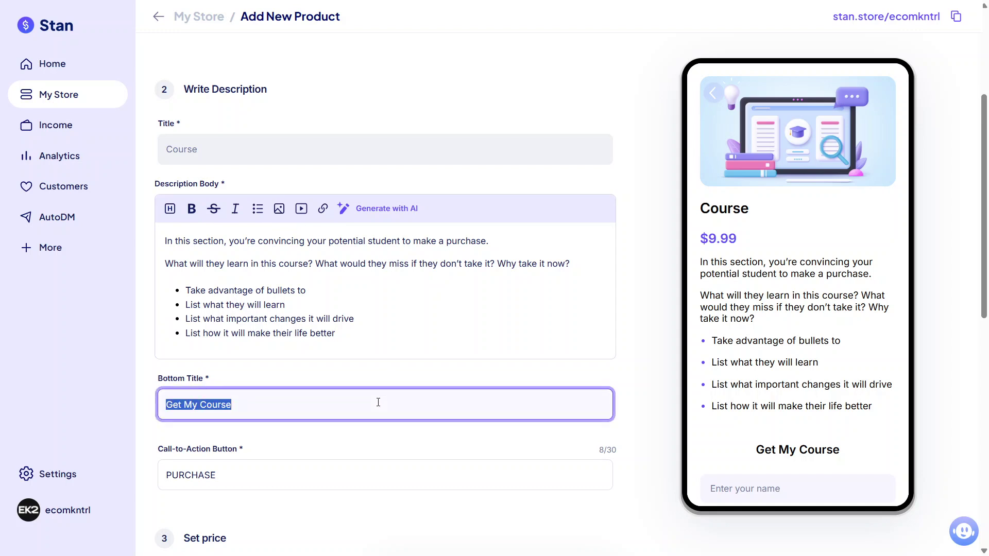
{"action": "left_click", "coordinate": [431, 481]}
{"action": "key", "text": "ctrl+shift+Left"}
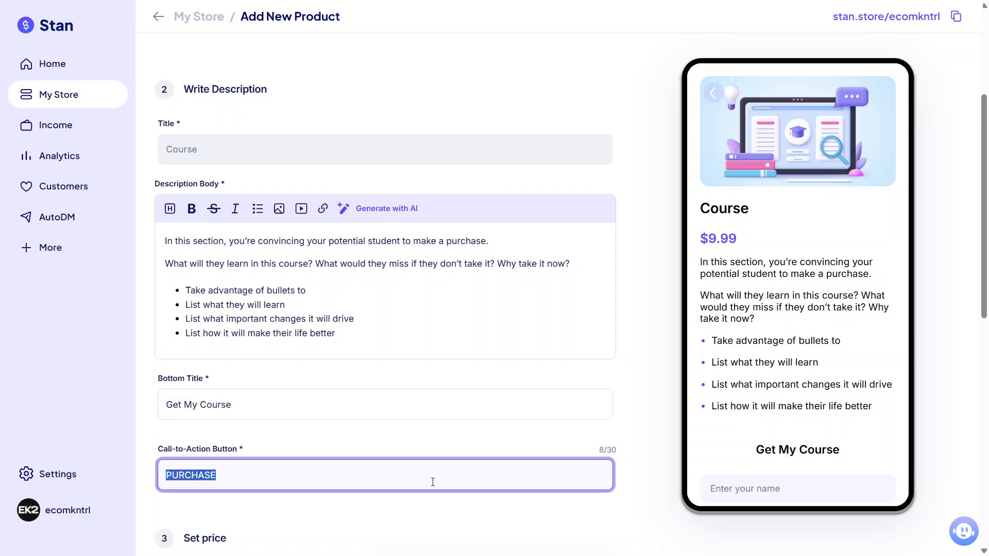
- Switch the course's pricing from a one-time payment to a subscription
{"action": "left_click", "coordinate": [471, 516]}
{"action": "scroll", "coordinate": [472, 517], "scroll_direction": "down", "scroll_amount": 1}
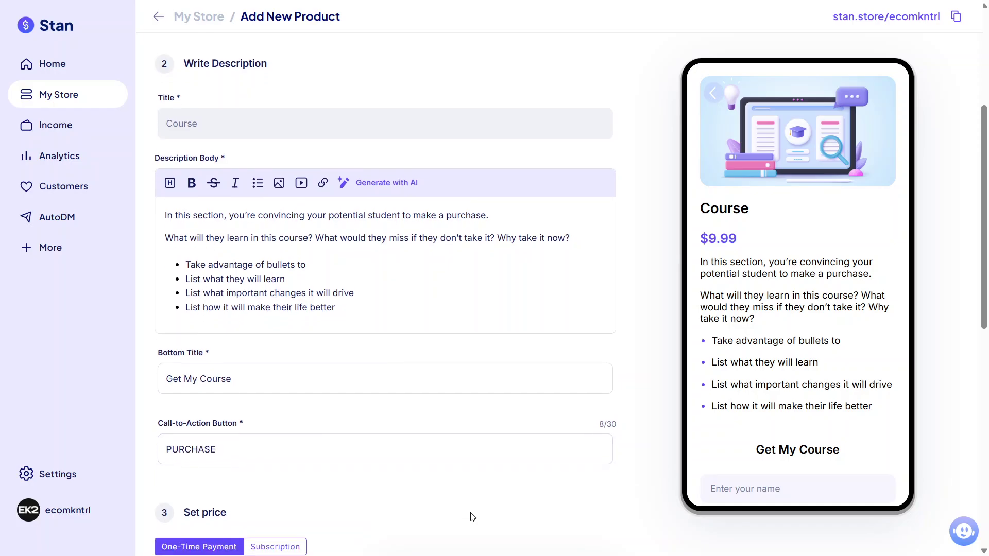
{"action": "scroll", "coordinate": [472, 517], "scroll_direction": "down", "scroll_amount": 3}
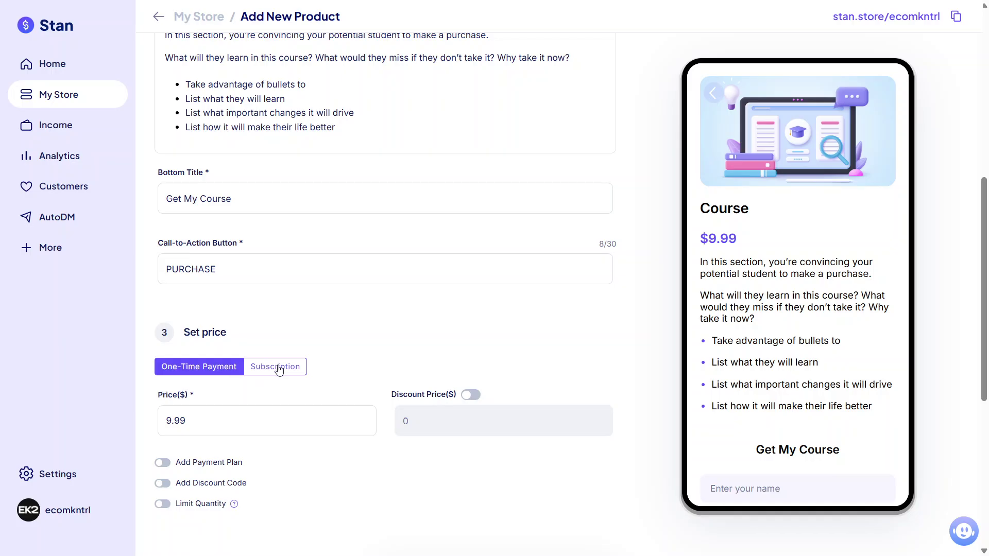
{"action": "left_click", "coordinate": [241, 419]}
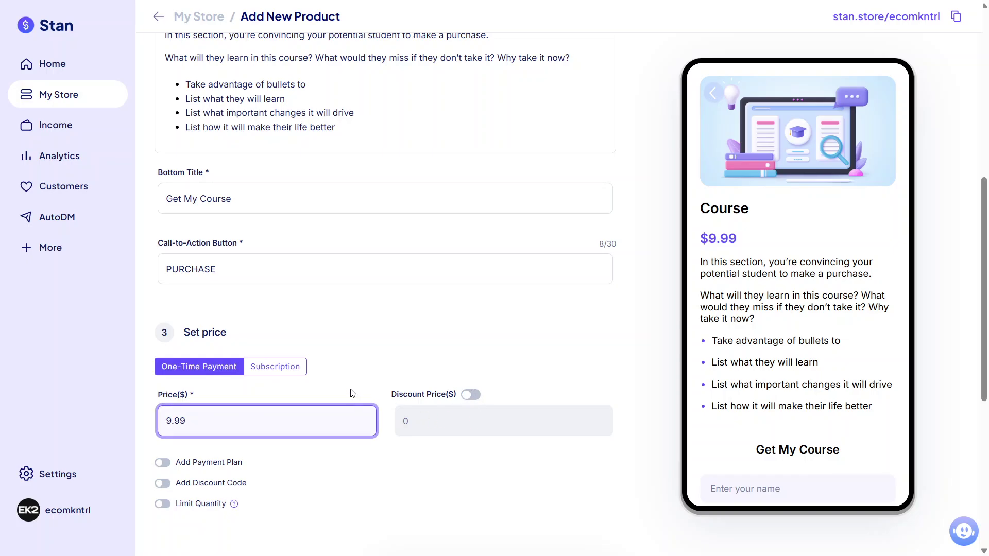
{"action": "left_click", "coordinate": [280, 369]}
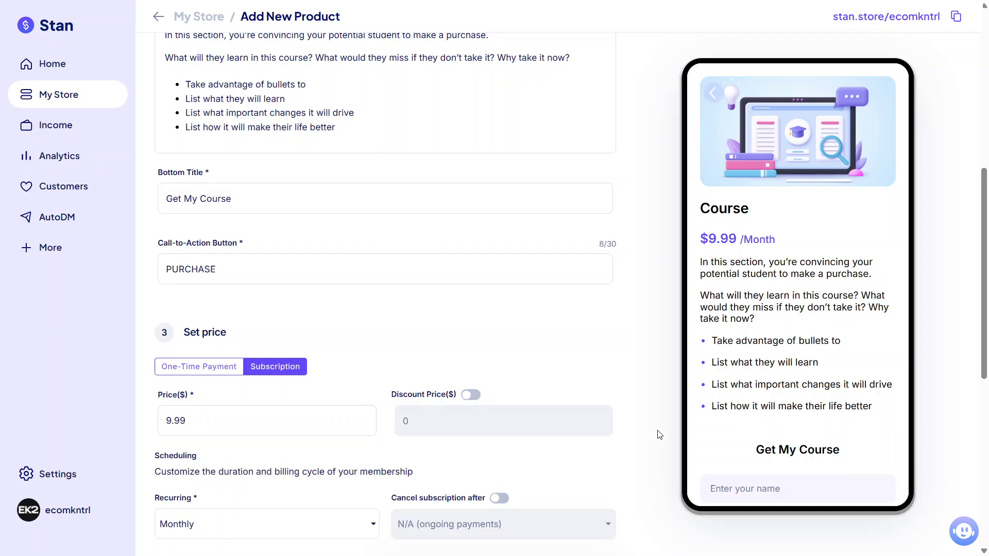
- Review the recurring billing intervals and enable automatic cancellation of the subscription after 3 months
{"action": "scroll", "coordinate": [659, 434], "scroll_direction": "down", "scroll_amount": 1}
{"action": "scroll", "coordinate": [657, 434], "scroll_direction": "down", "scroll_amount": 5}
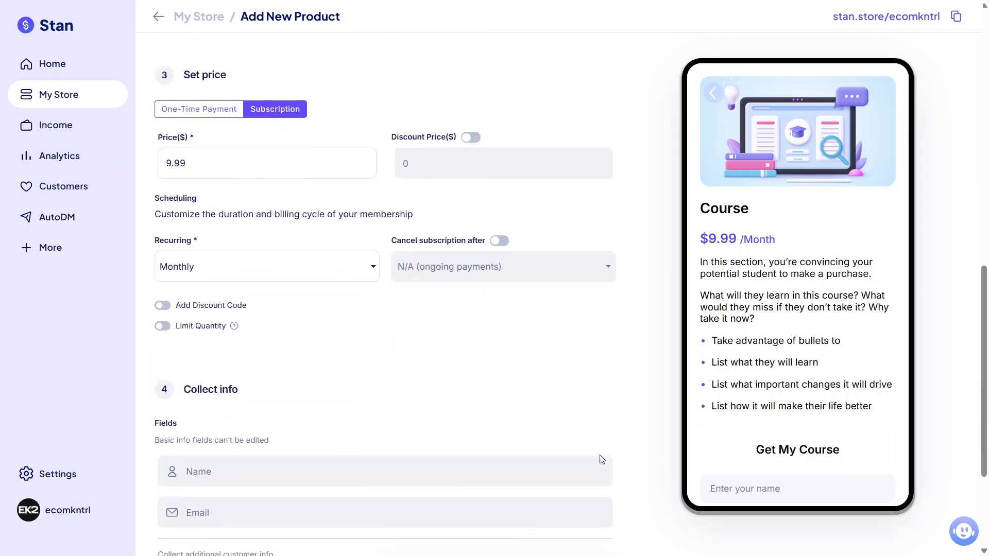
{"action": "left_click", "coordinate": [322, 268]}
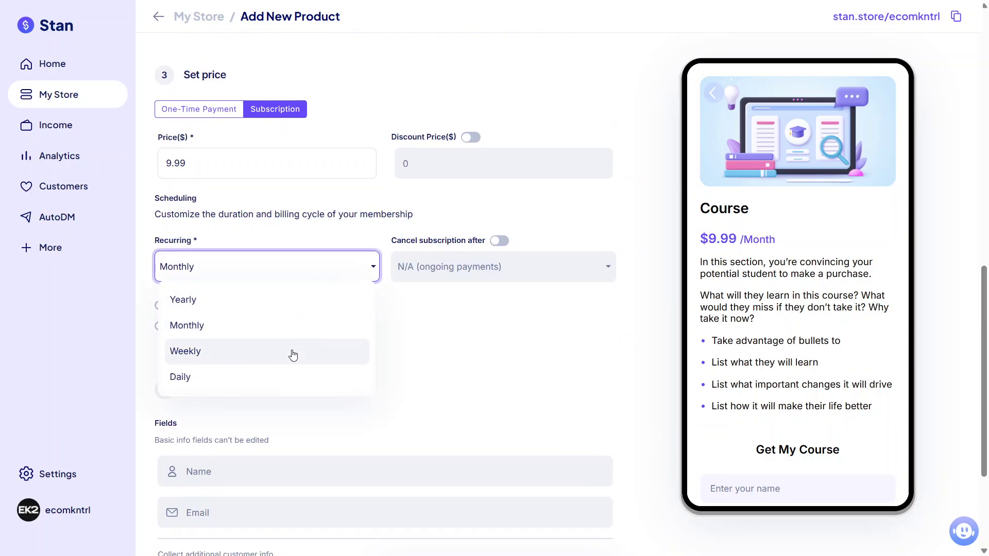
{"action": "left_click", "coordinate": [481, 268]}
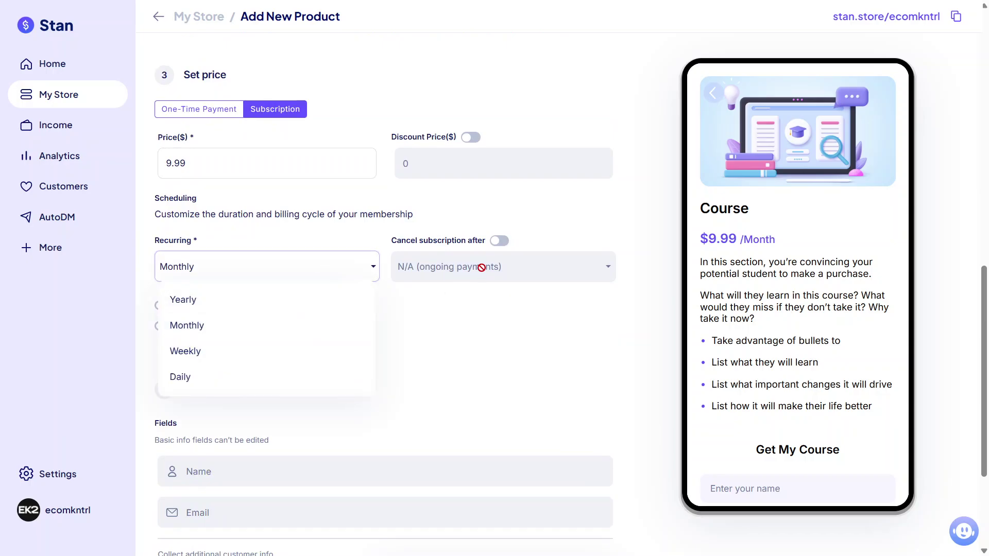
{"action": "left_click", "coordinate": [502, 242]}
{"action": "left_click", "coordinate": [496, 275]}
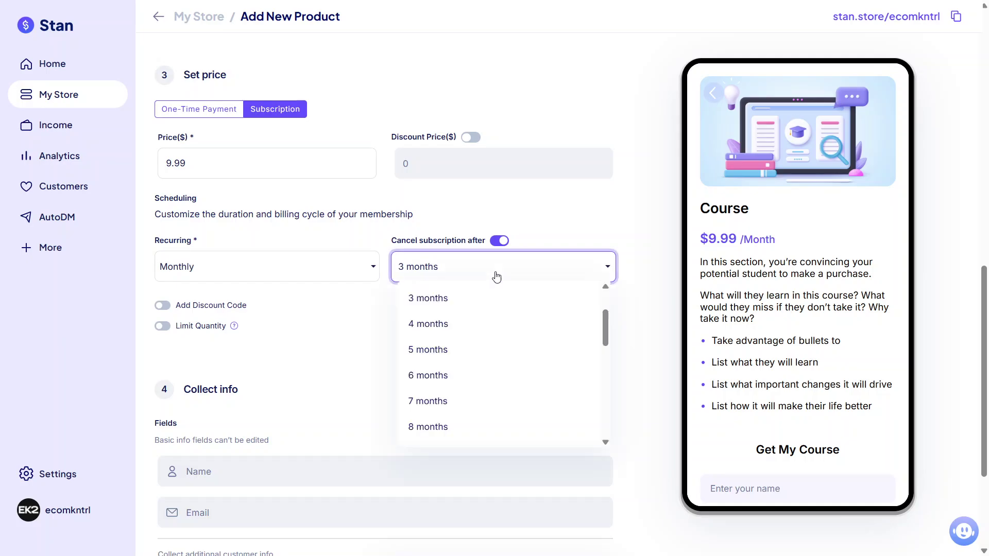
{"action": "left_click", "coordinate": [496, 276]}
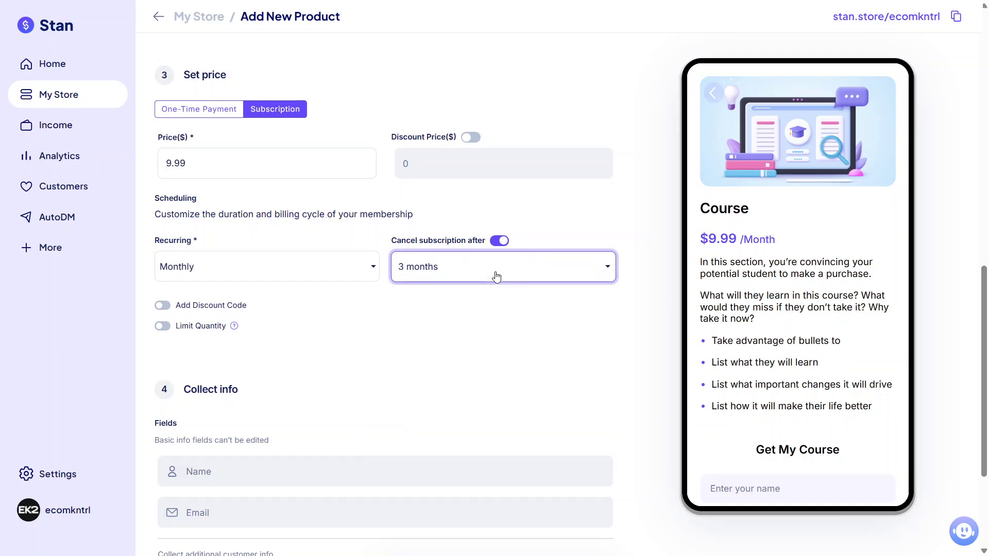
- Check which extra customer info fields can be collected at checkout, and continue to the course content settings
{"action": "scroll", "coordinate": [475, 344], "scroll_direction": "down", "scroll_amount": 1}
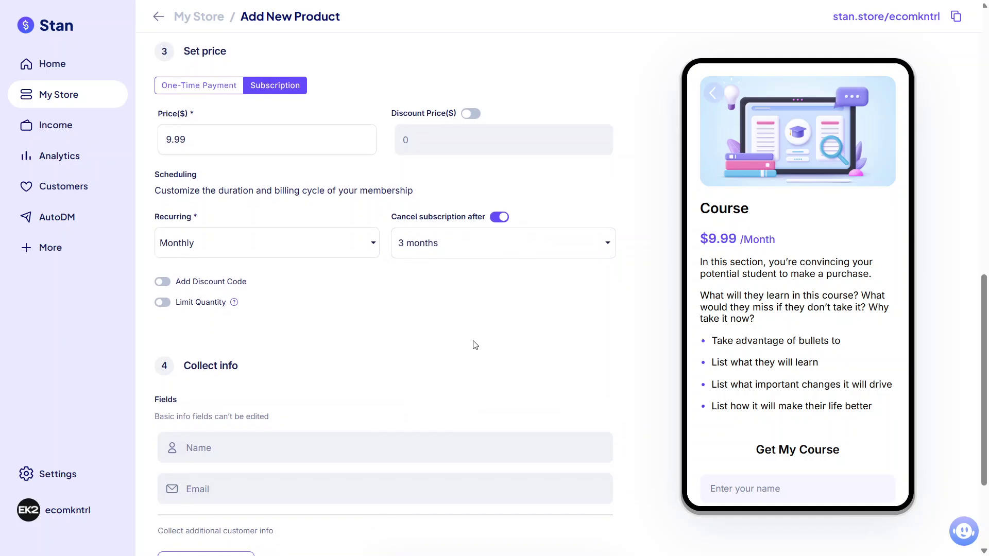
{"action": "scroll", "coordinate": [475, 344], "scroll_direction": "down", "scroll_amount": 3}
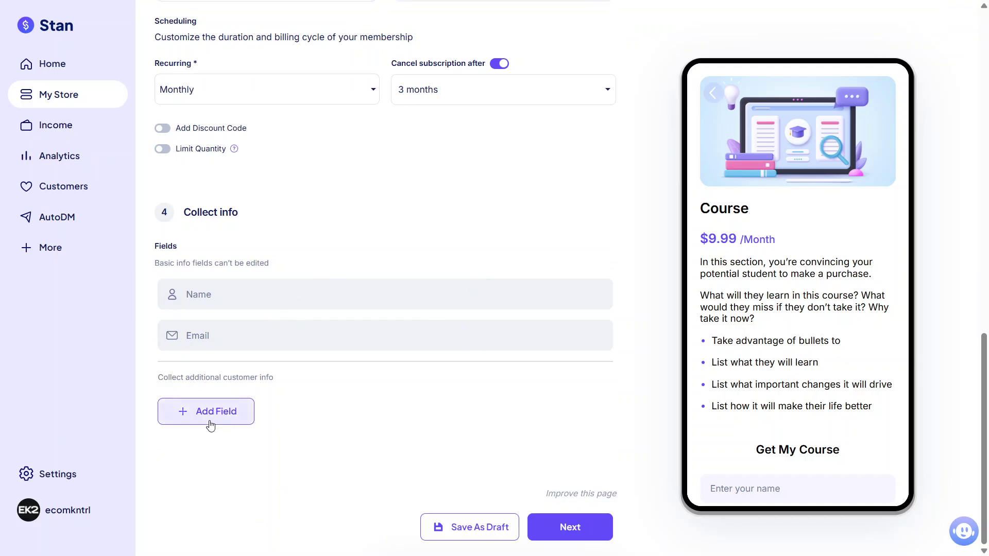
{"action": "left_click", "coordinate": [190, 425]}
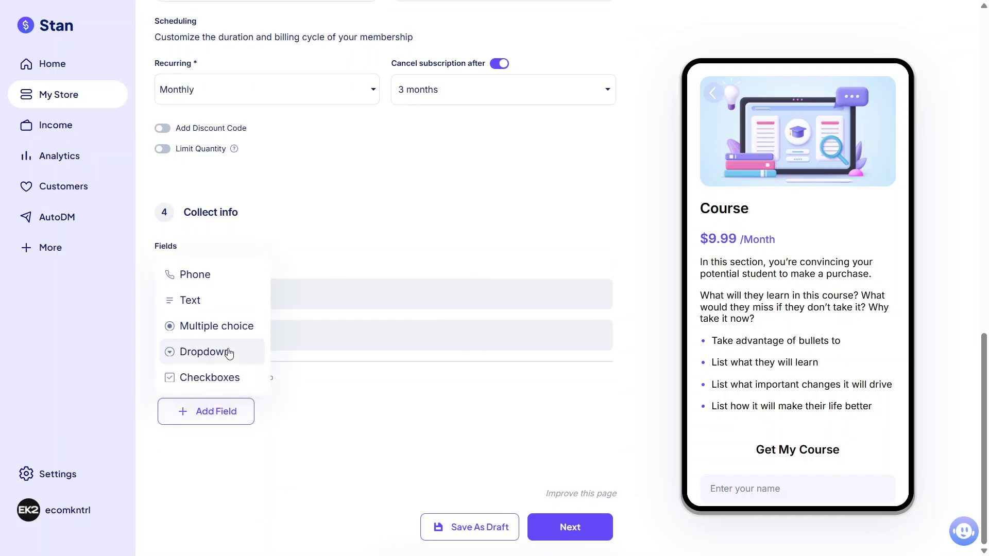
{"action": "left_click", "coordinate": [601, 404]}
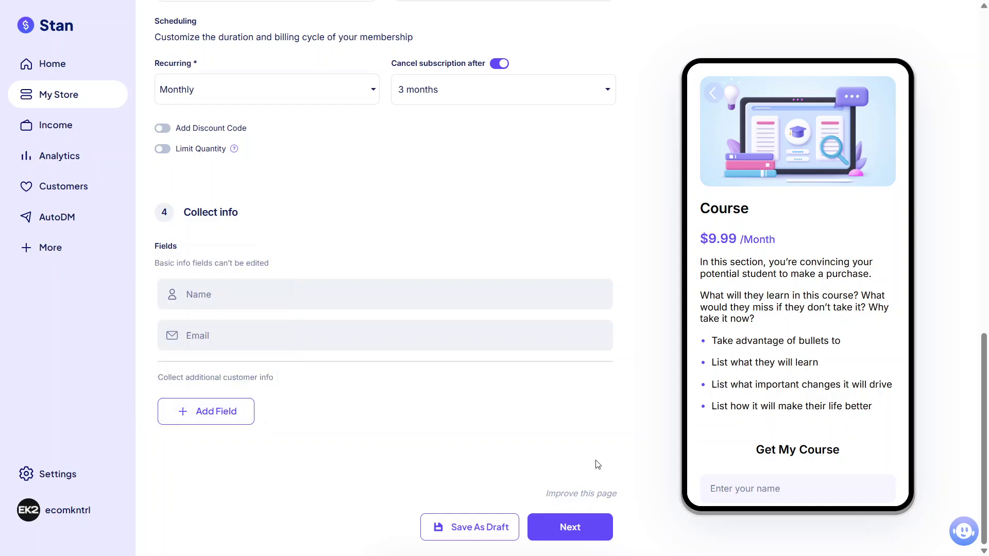
{"action": "left_click", "coordinate": [596, 527]}
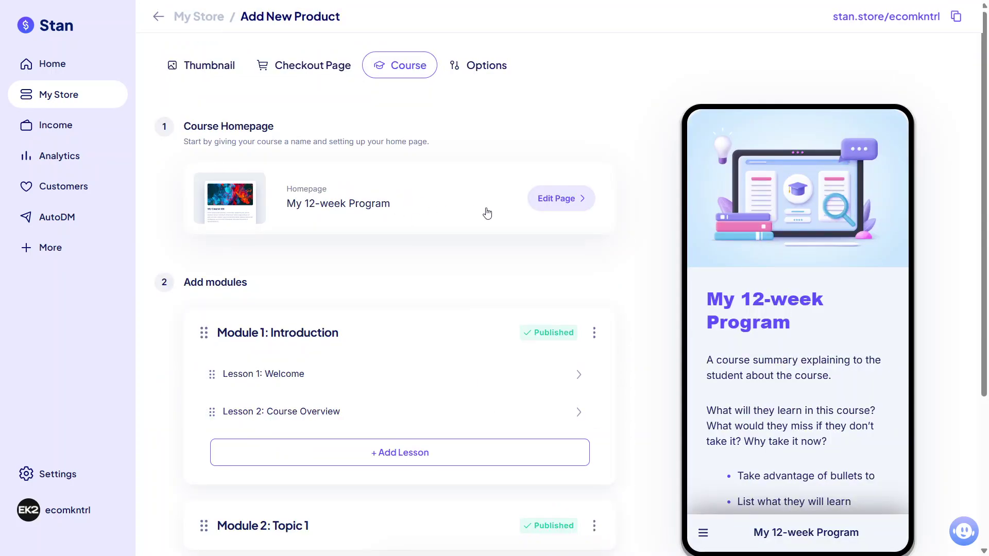
- Open the course homepage for editing, review its description and branding options, and save the page
{"action": "left_click", "coordinate": [555, 200]}
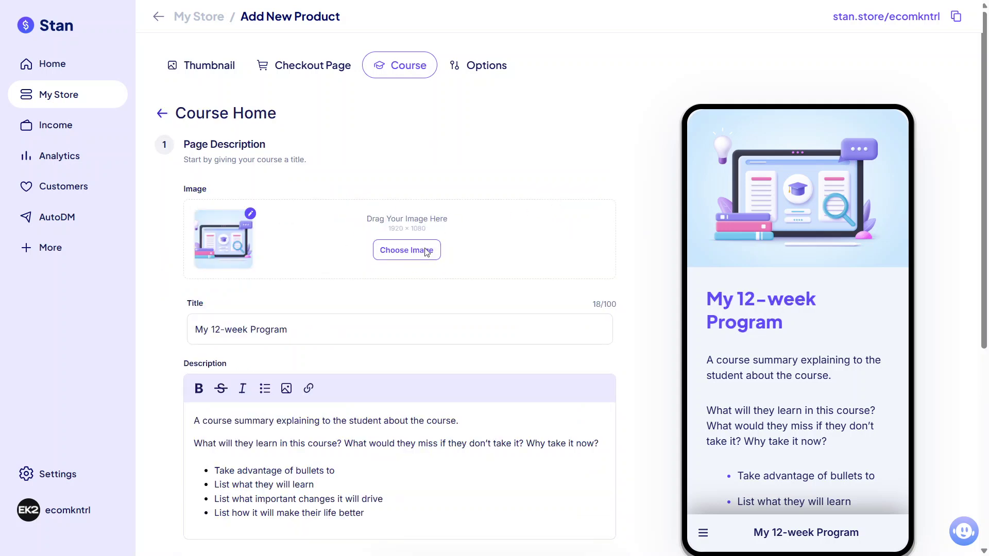
{"action": "left_click", "coordinate": [378, 510]}
{"action": "scroll", "coordinate": [658, 361], "scroll_direction": "down", "scroll_amount": 6}
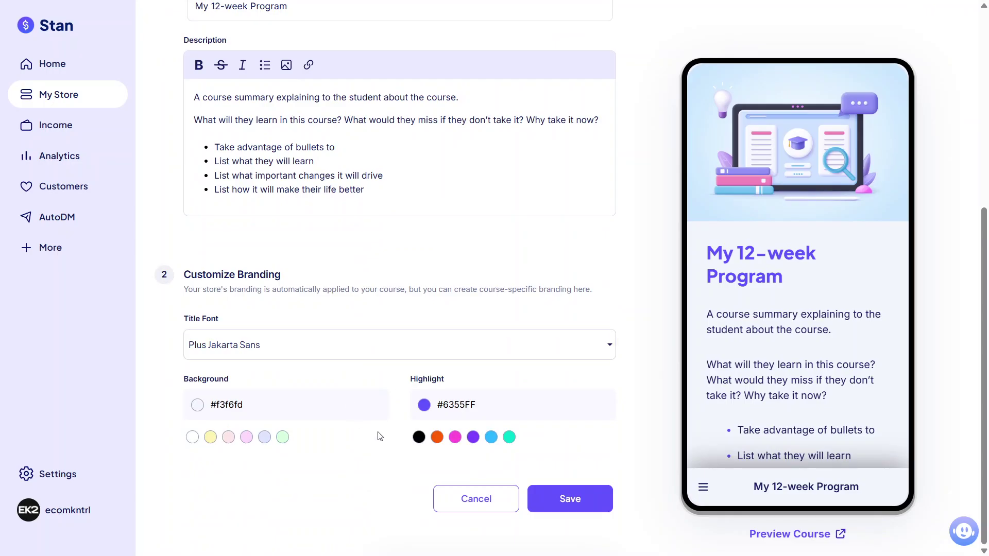
{"action": "left_click", "coordinate": [560, 497]}
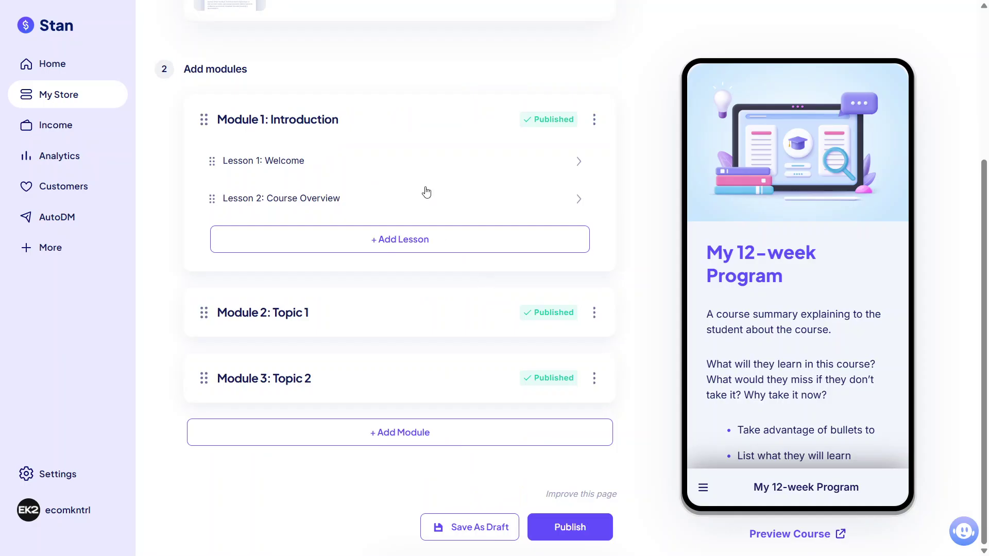
{"action": "left_click", "coordinate": [594, 122]}
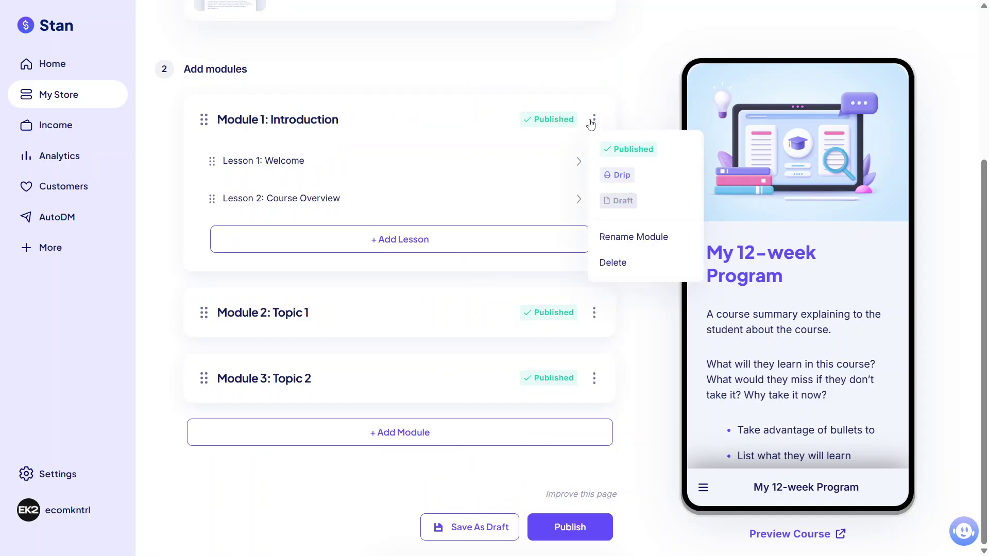
{"action": "left_click", "coordinate": [622, 258]}
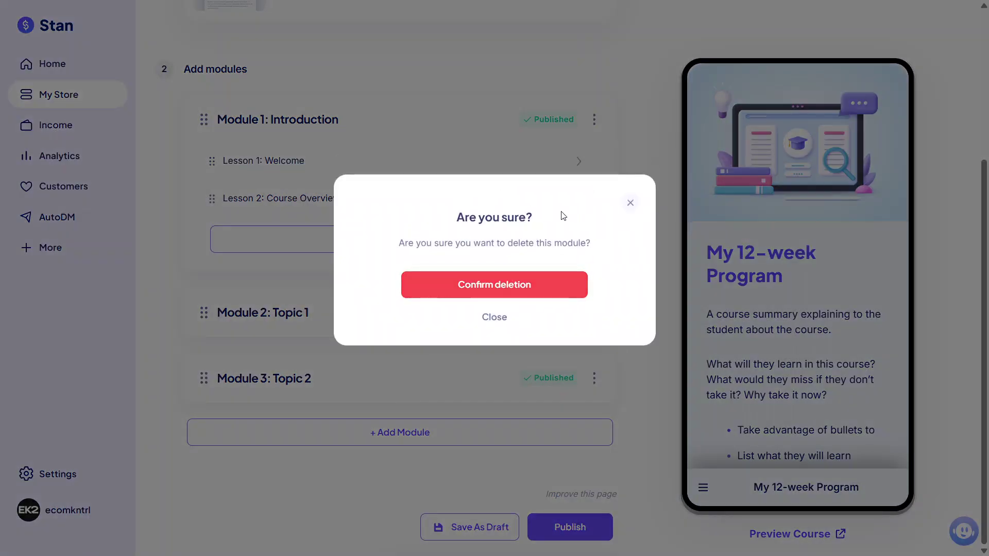
{"action": "left_click", "coordinate": [634, 204]}
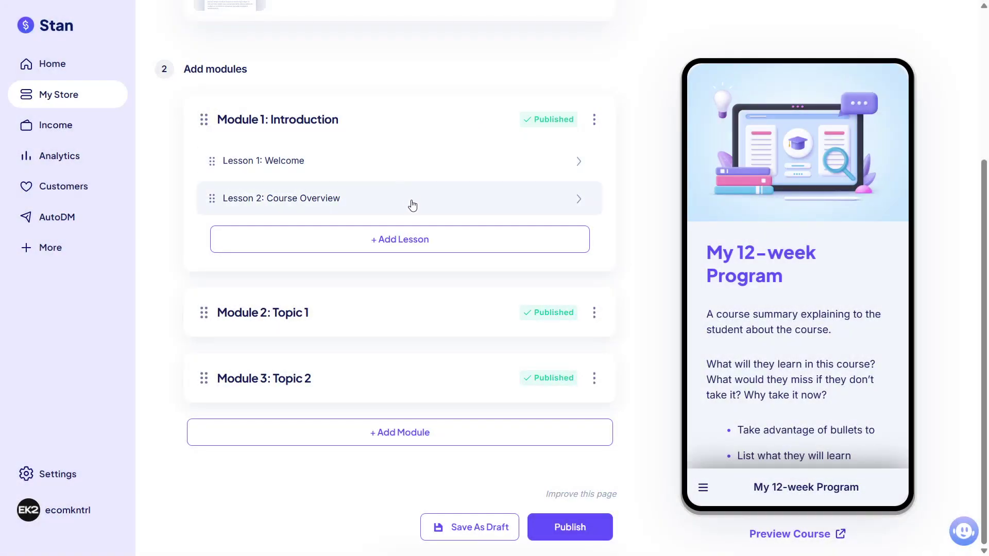
{"action": "left_click", "coordinate": [450, 126]}
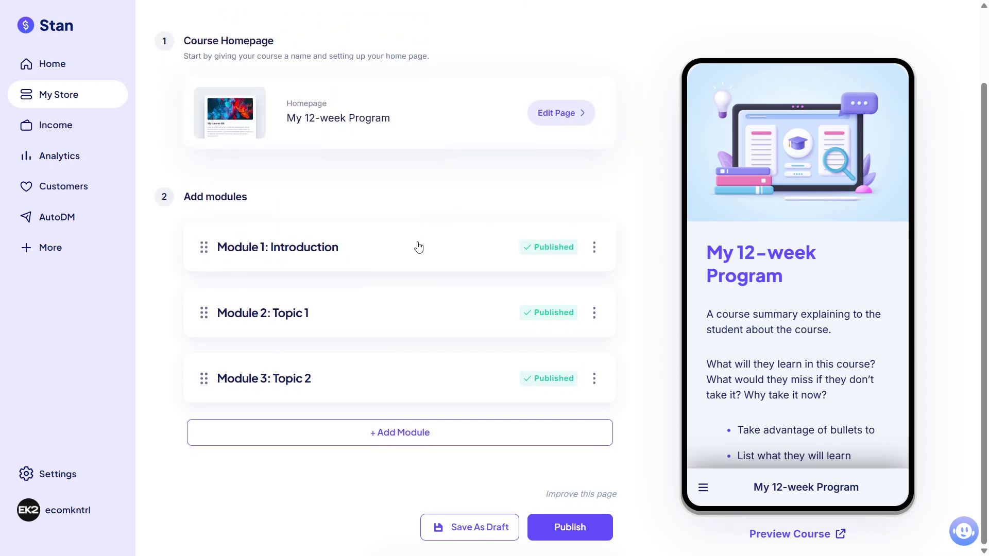
{"action": "left_click", "coordinate": [418, 247]}
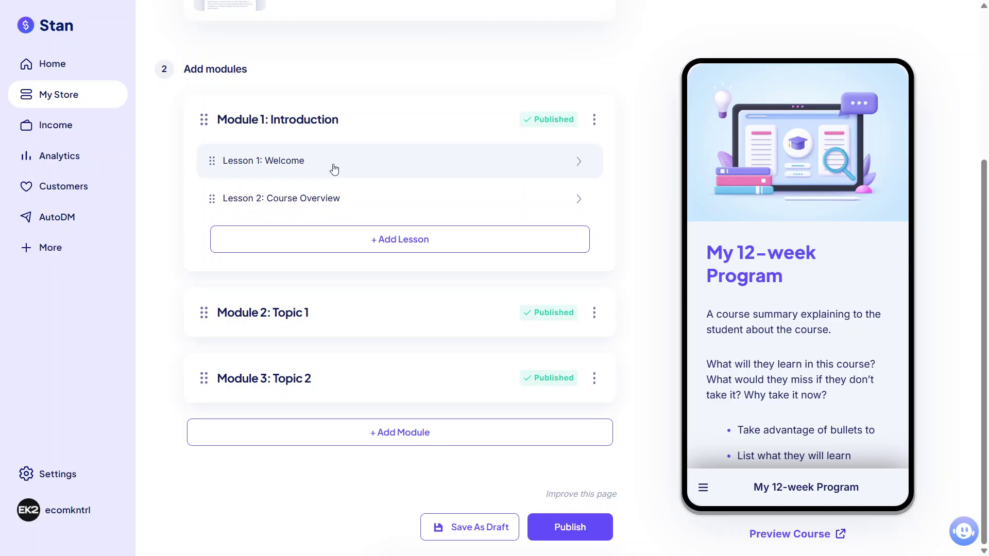
- Open Lesson 1: Welcome in Module 1 and upload 4115790-uhd_3840_2160_25fps.mp4 from the Pictures folder as its lesson video
{"action": "left_click", "coordinate": [335, 168]}
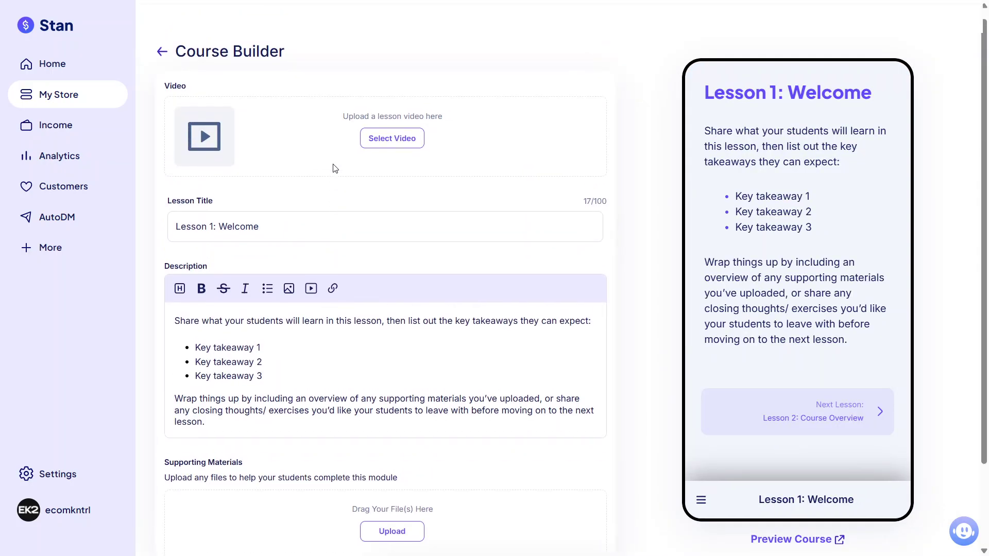
{"action": "left_click", "coordinate": [393, 149]}
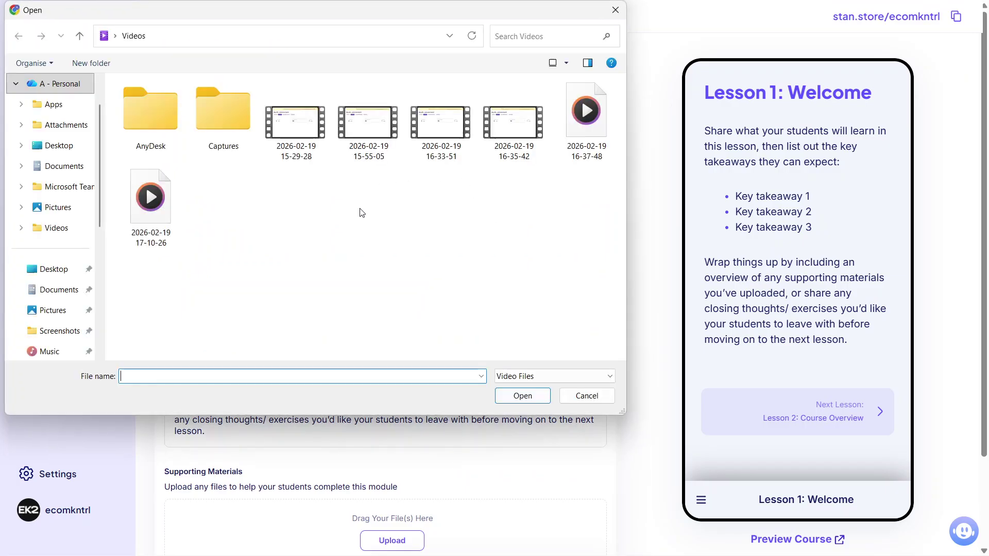
{"action": "left_click", "coordinate": [62, 216]}
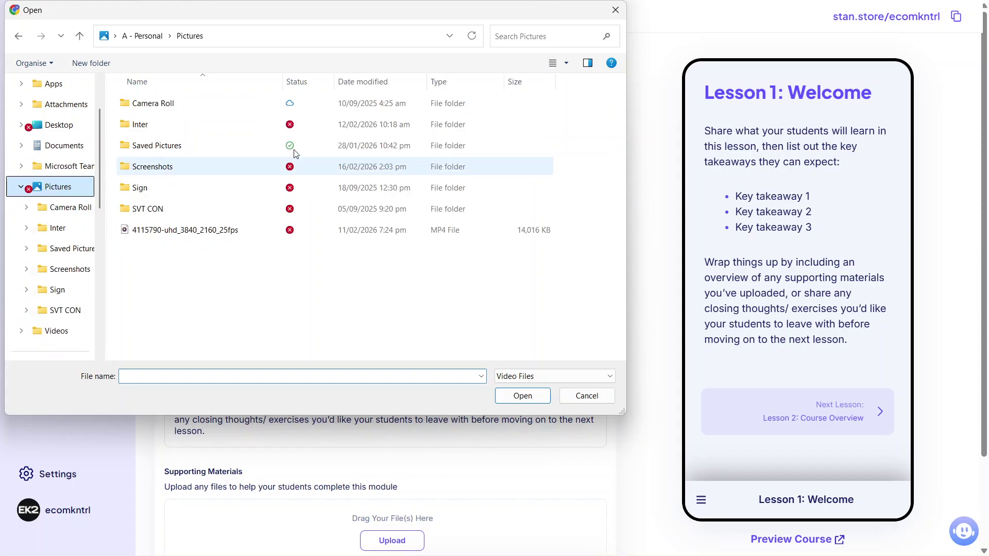
{"action": "left_click", "coordinate": [409, 234]}
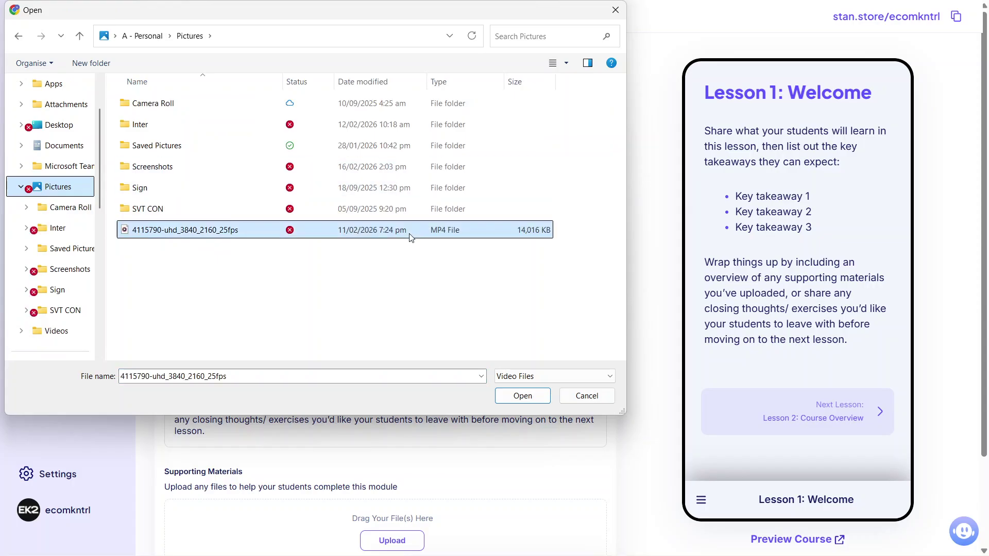
{"action": "double_click", "coordinate": [410, 237]}
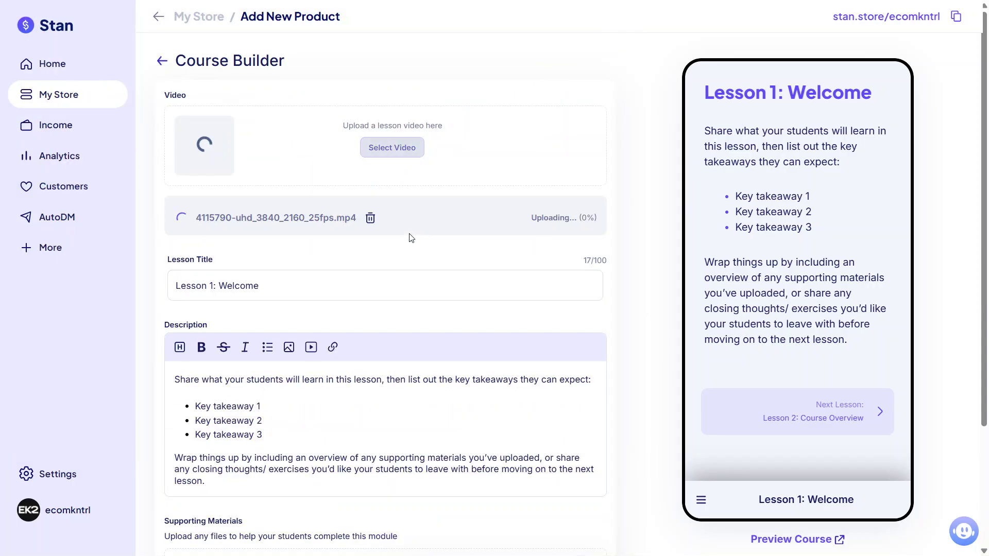
- Review the lesson's title, description and supporting materials upload area
{"action": "left_click", "coordinate": [329, 284]}
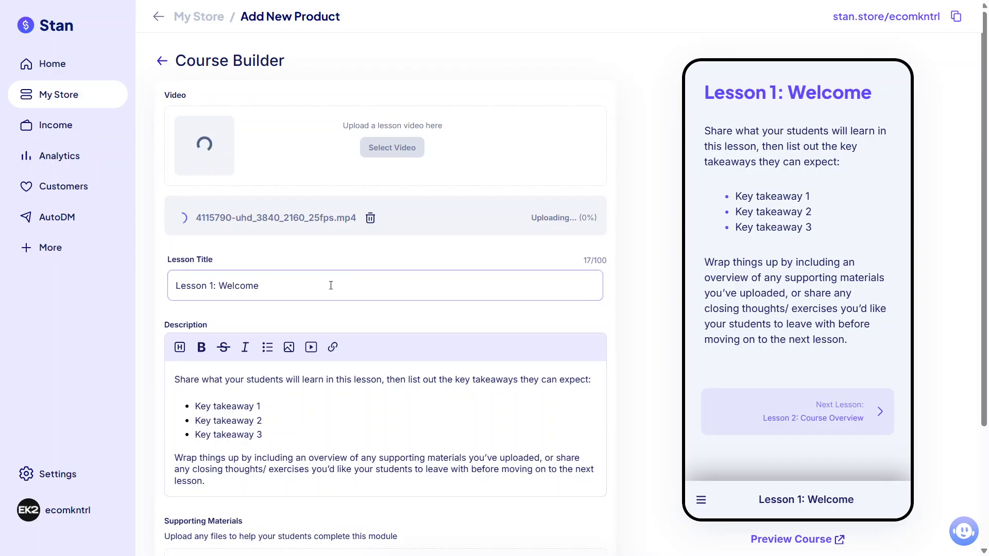
{"action": "double_click", "coordinate": [330, 285]}
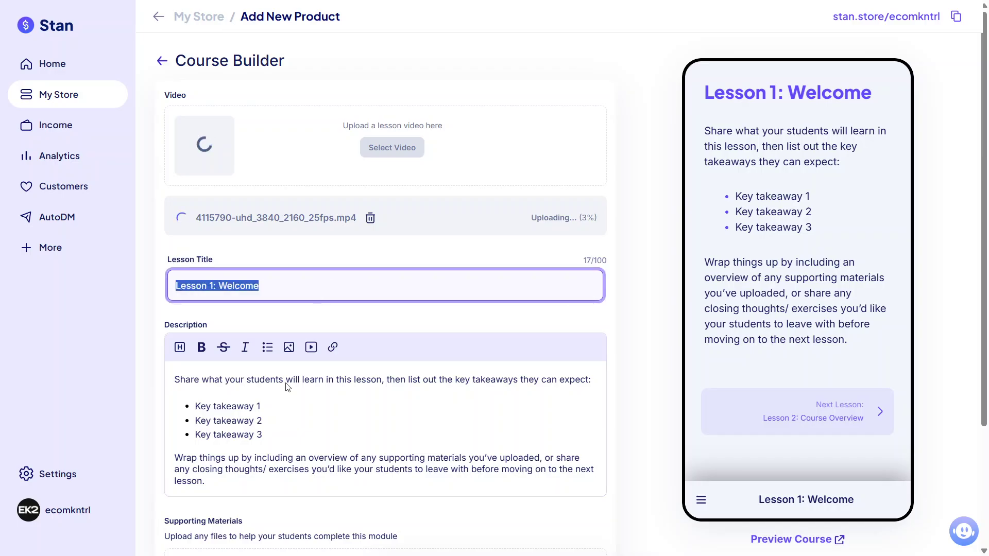
{"action": "left_click_drag", "start_coordinate": [253, 484], "coordinate": [179, 379]}
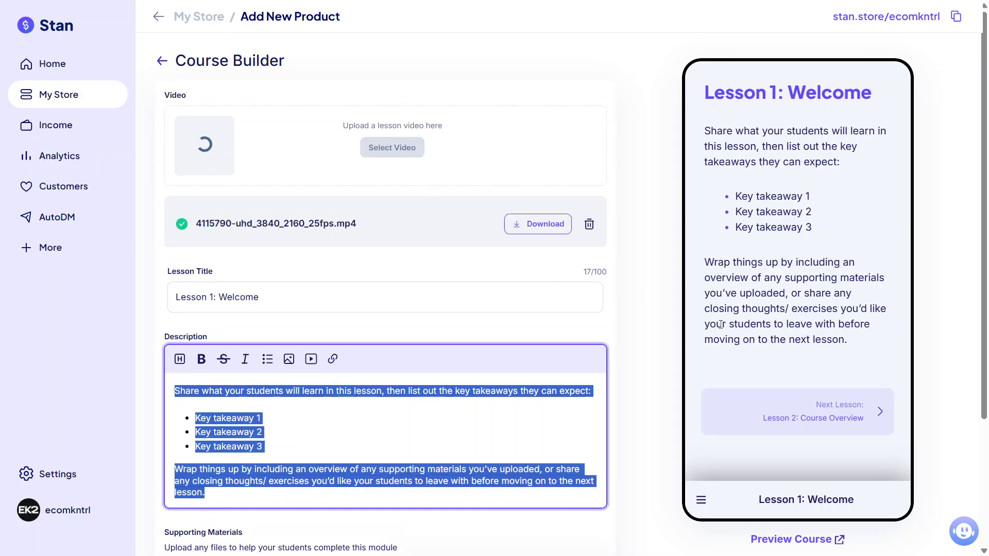
{"action": "left_click", "coordinate": [645, 407]}
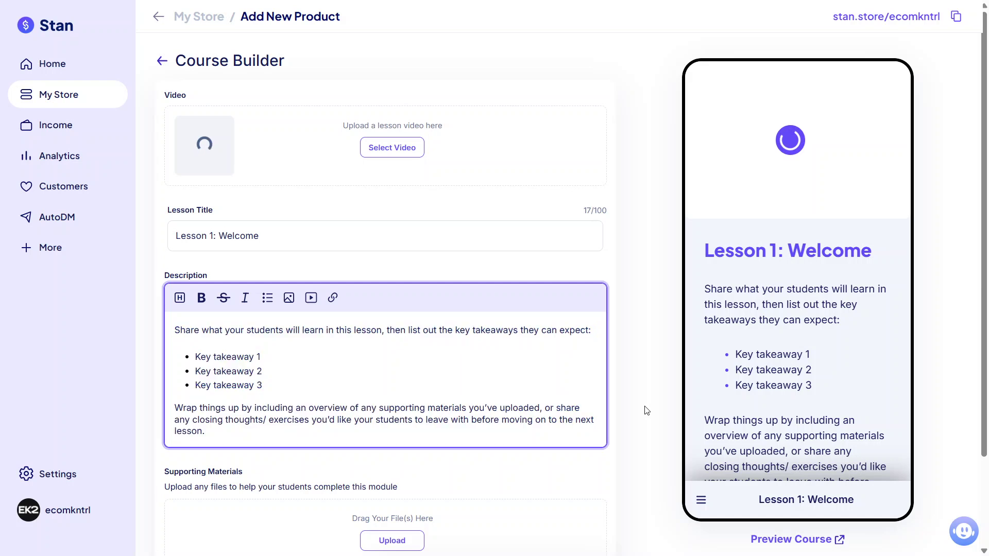
{"action": "scroll", "coordinate": [646, 411], "scroll_direction": "down", "scroll_amount": 2}
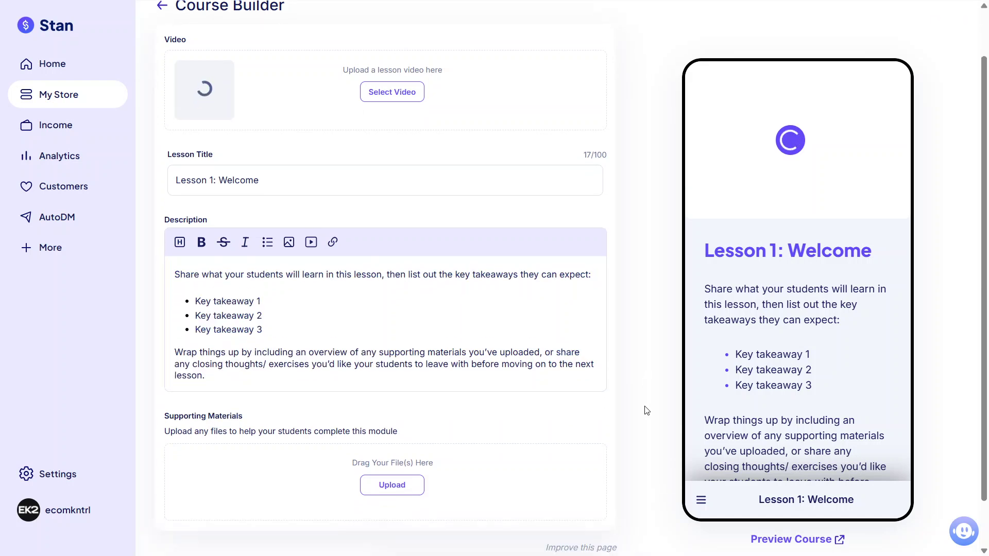
{"action": "scroll", "coordinate": [645, 409], "scroll_direction": "down", "scroll_amount": 2}
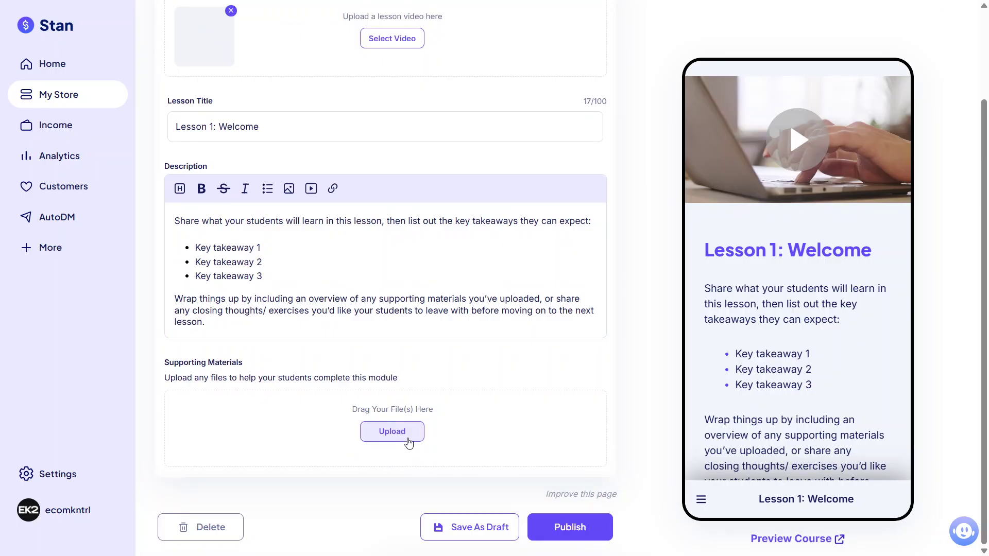
- Publish the edited Lesson 1: Welcome and publish the whole course from its modules page
{"action": "left_click", "coordinate": [576, 532]}
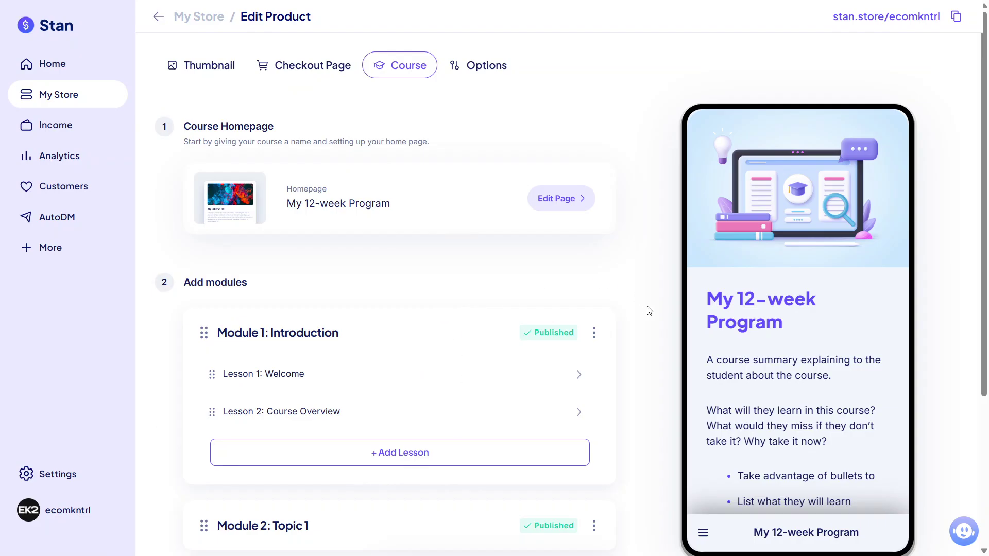
{"action": "scroll", "coordinate": [649, 310], "scroll_direction": "down", "scroll_amount": 5}
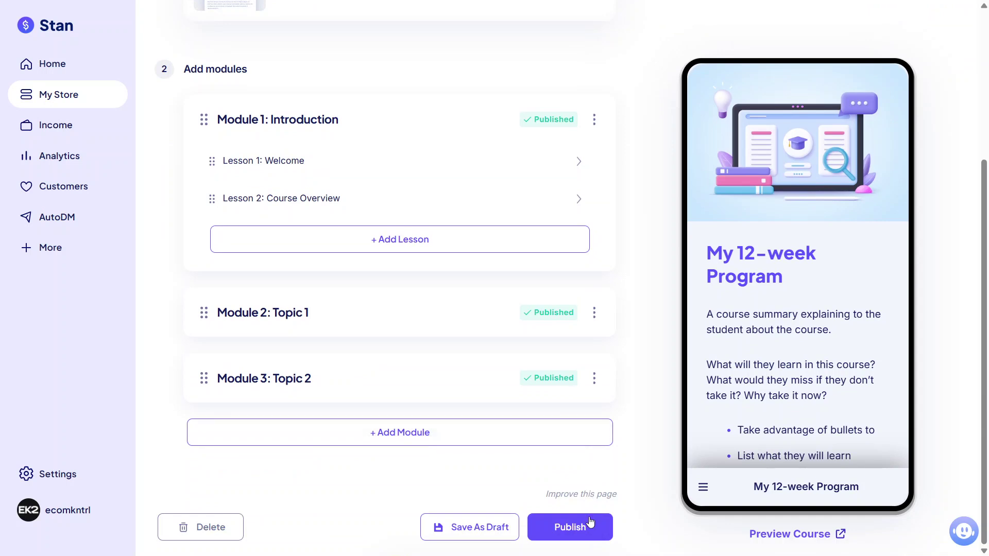
{"action": "left_click", "coordinate": [590, 522]}
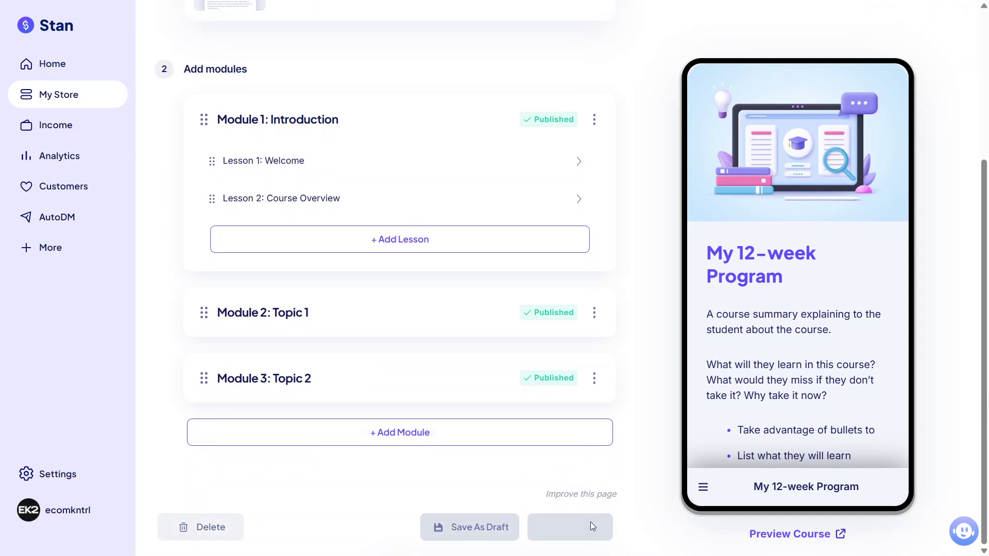